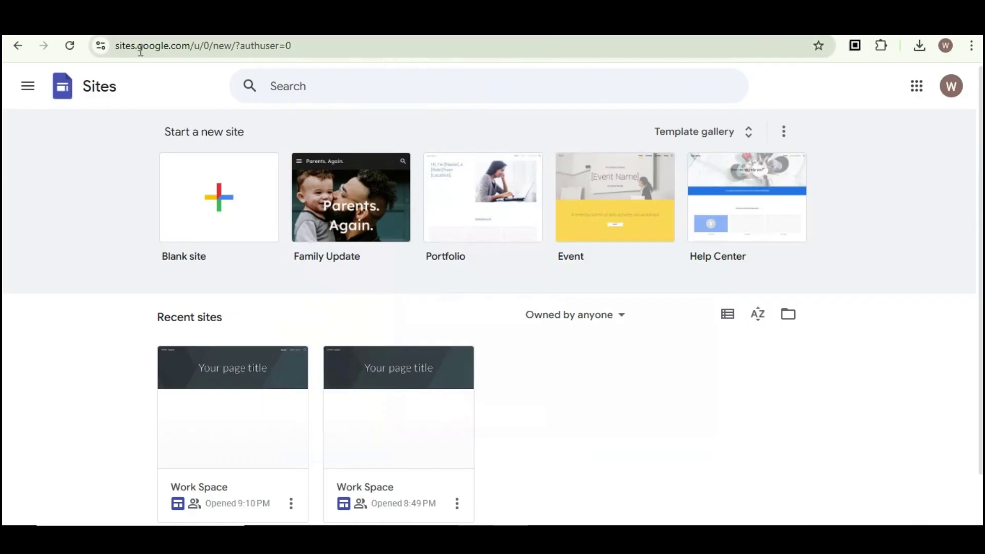
Open the Work Space site in the Sites editor and start inserting a button named Sign In
drag(115, 46, 190, 52)
click(814, 86)
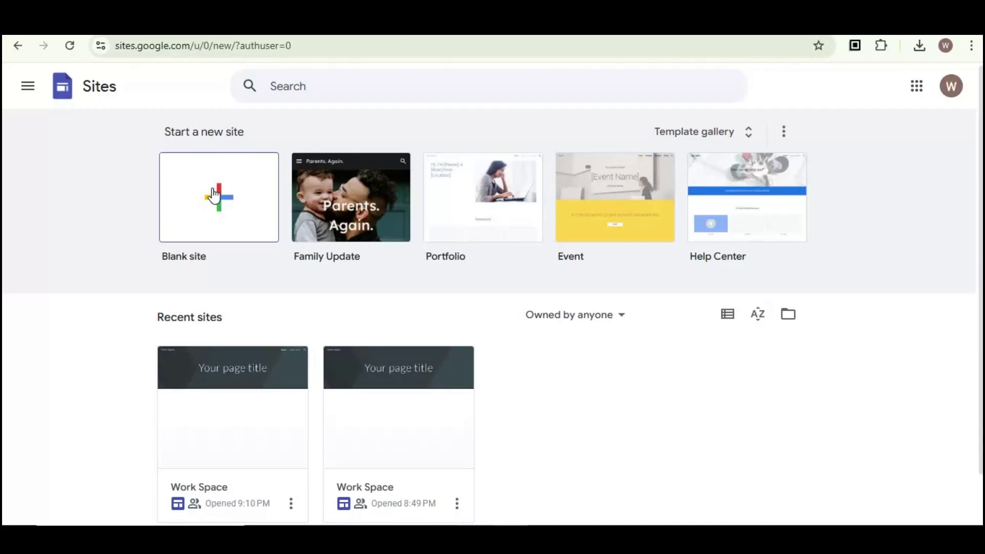
scroll(343, 235, down, 1)
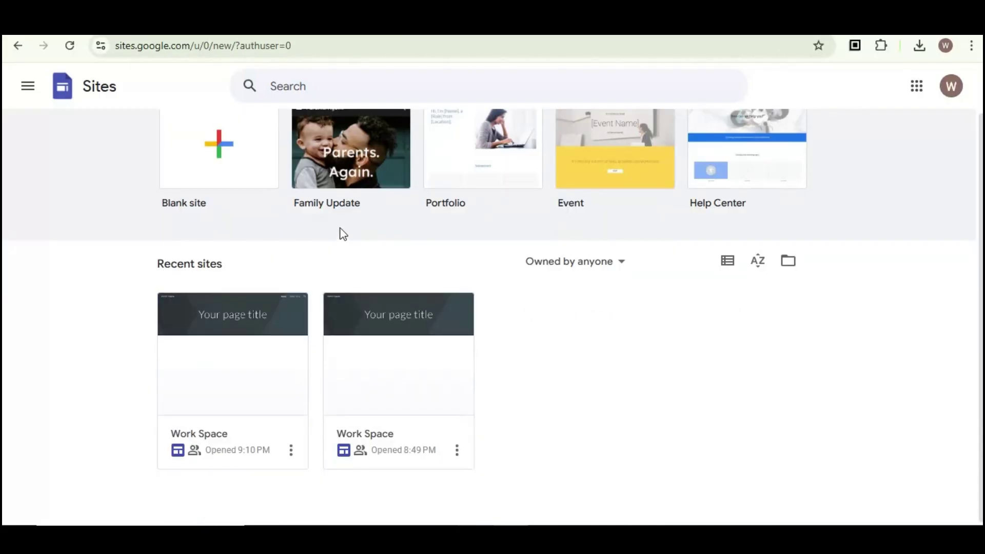
click(274, 352)
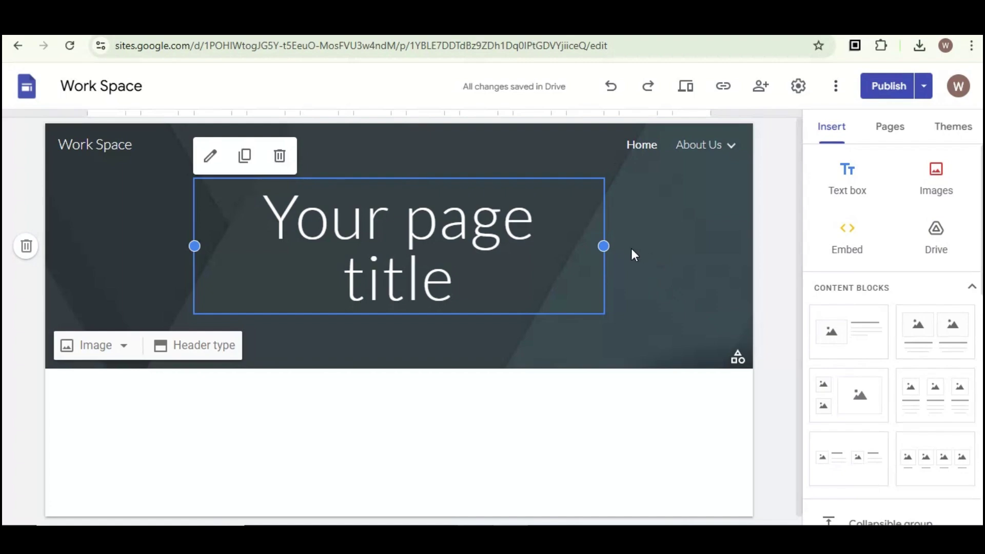
scroll(896, 210, down, 5)
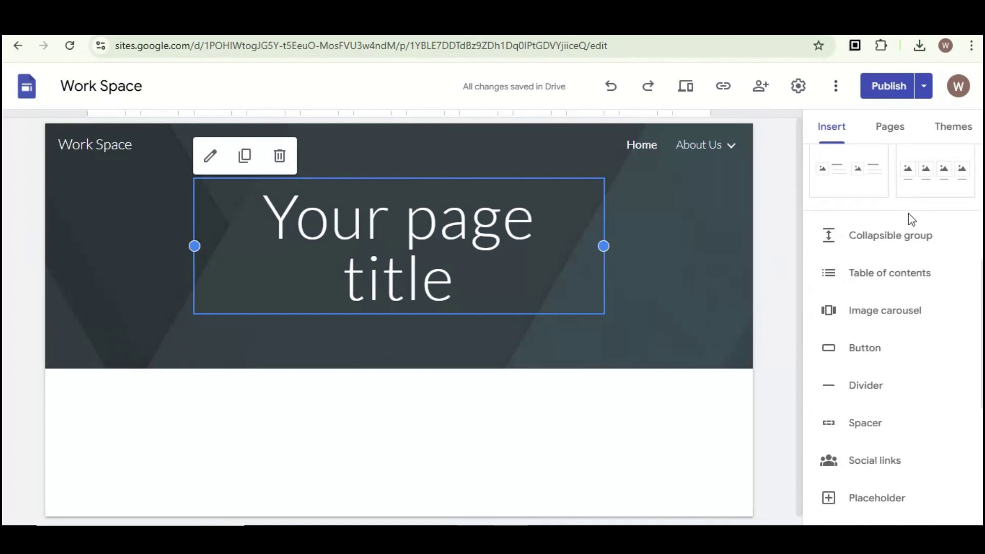
scroll(909, 224, down, 2)
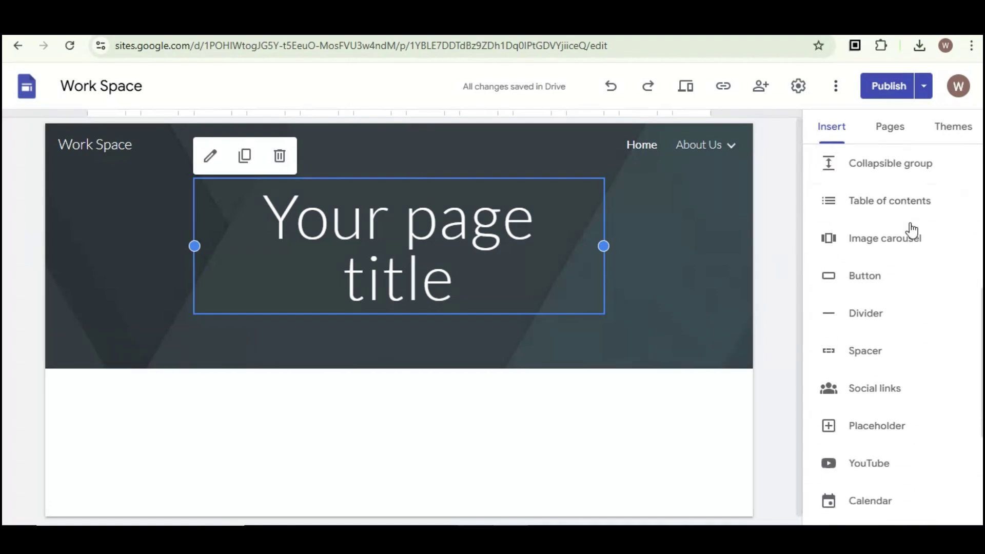
click(868, 281)
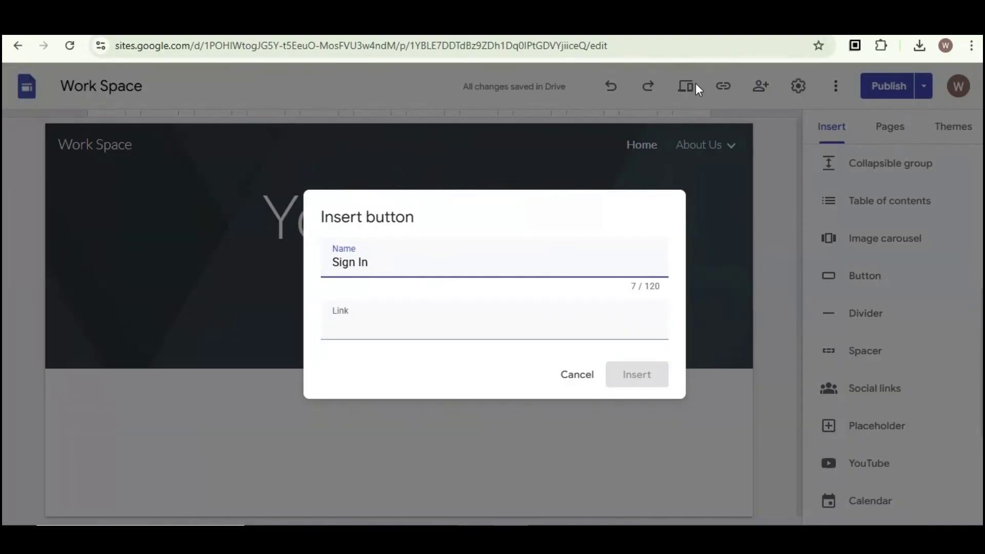
Create a new blank form in Google Forms
click(672, 53)
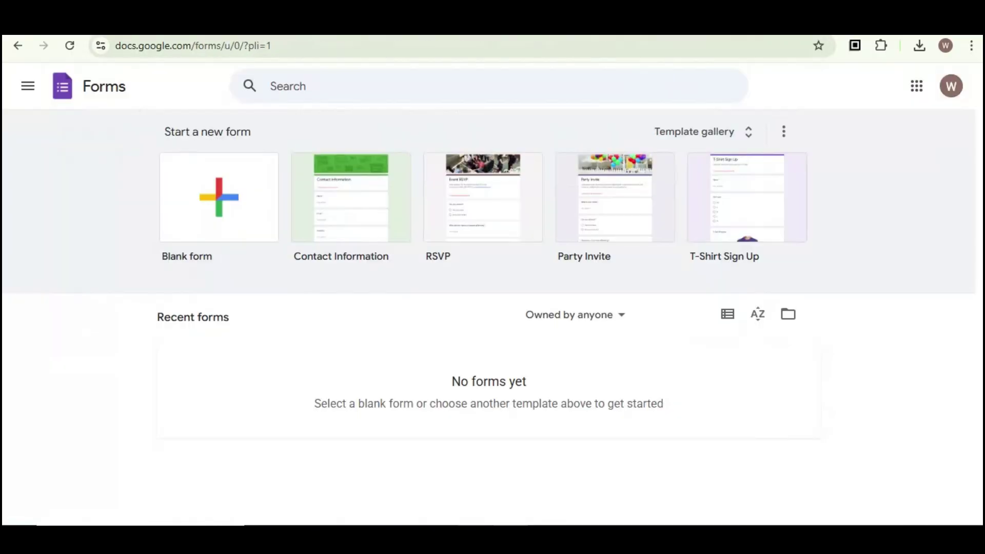
drag(117, 49, 211, 79)
click(207, 73)
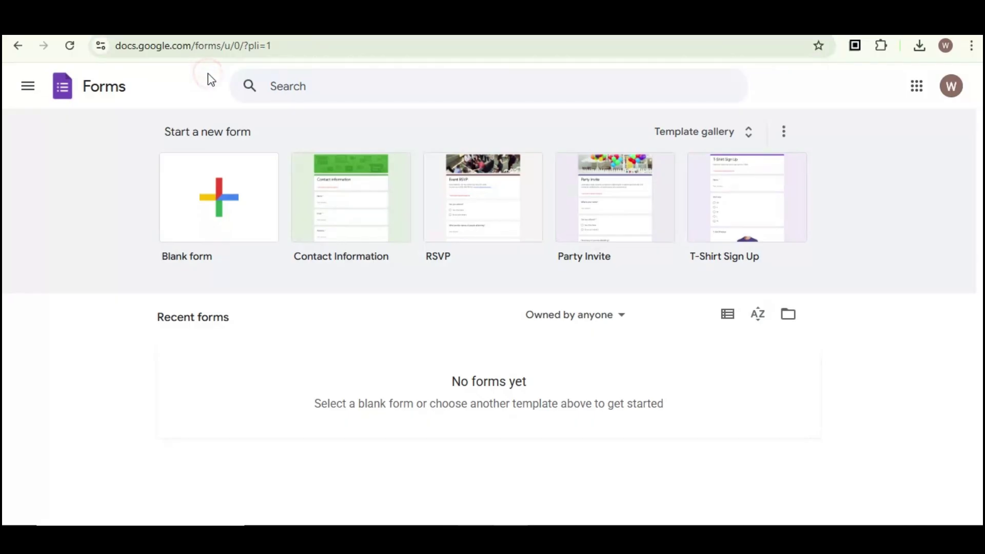
click(234, 225)
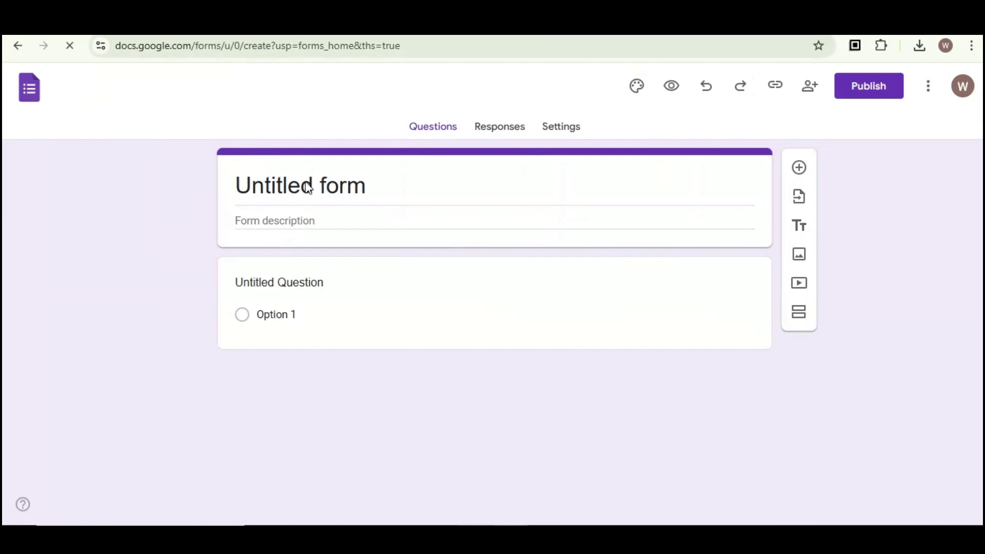
Replace the 'Untitled form' title with 'Work Space' and open the form's settings
click(290, 183)
drag(365, 184, 185, 183)
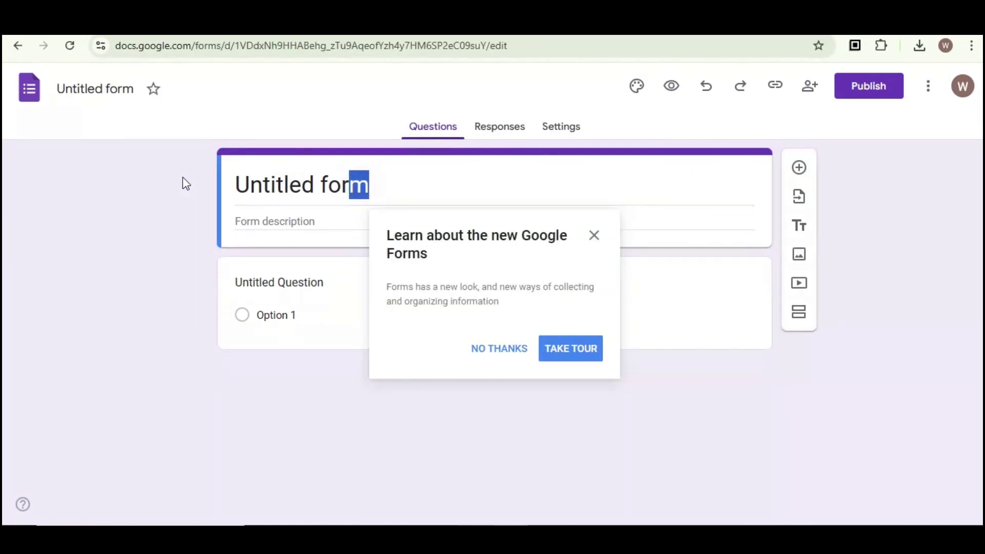
click(594, 236)
click(386, 187)
drag(365, 186, 207, 180)
text(Work Space)
click(289, 249)
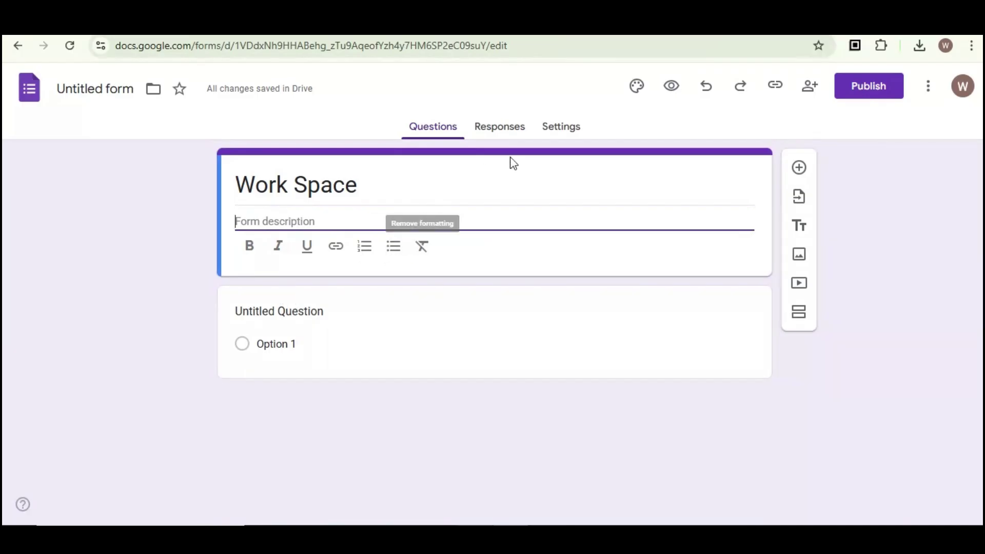
click(555, 126)
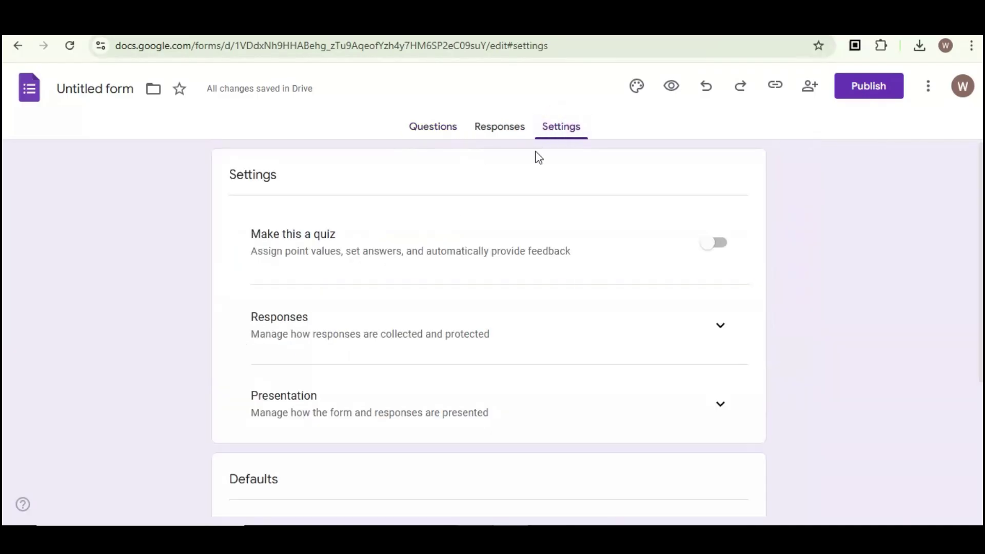
Under Form defaults, collect email addresses via Responder input, then view the Responses page
scroll(564, 254, down, 2)
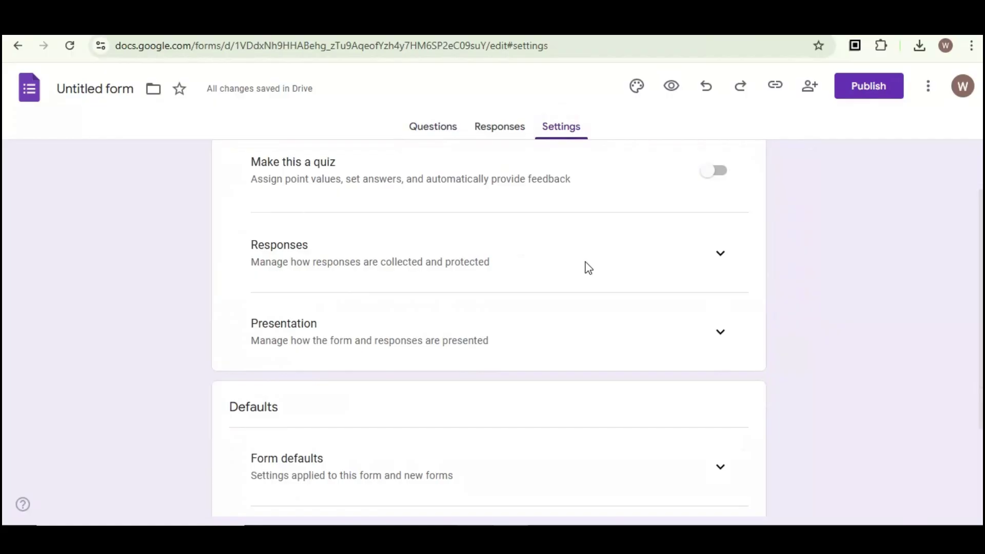
scroll(587, 267, down, 4)
click(720, 337)
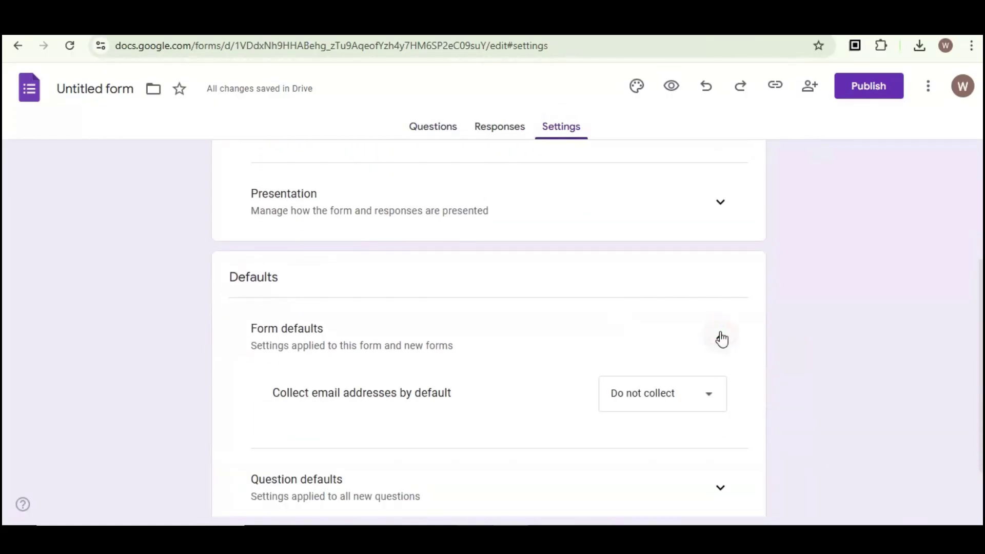
scroll(609, 378, down, 2)
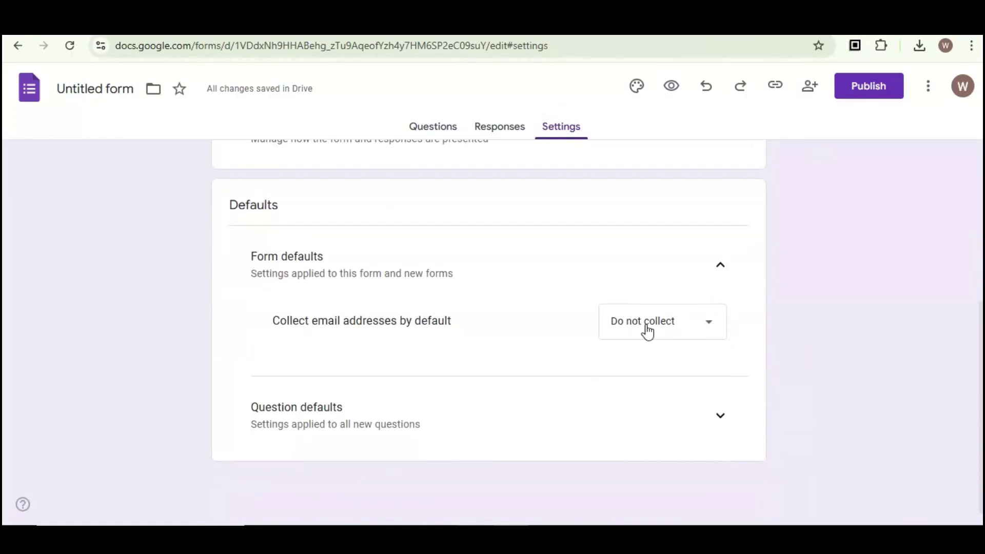
click(644, 331)
click(678, 322)
click(607, 318)
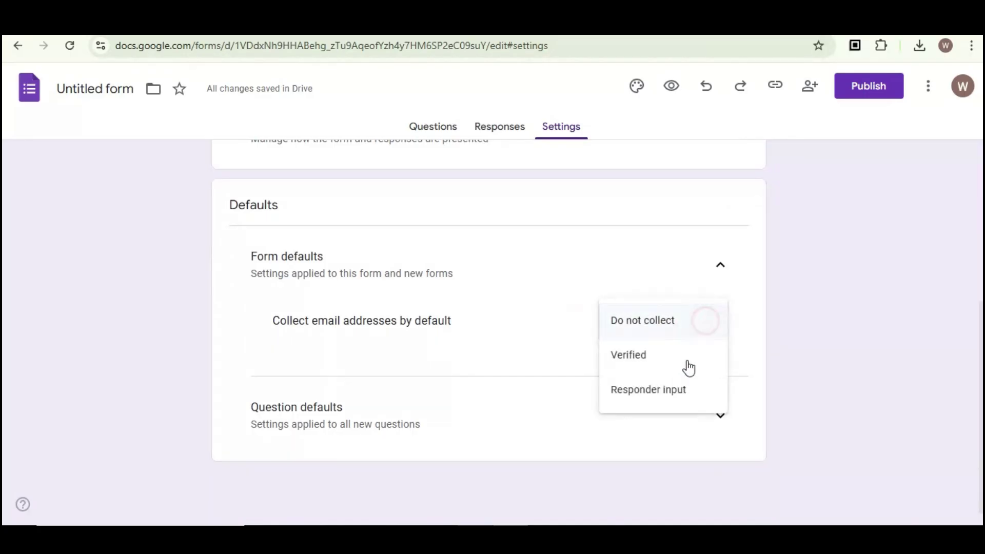
click(670, 397)
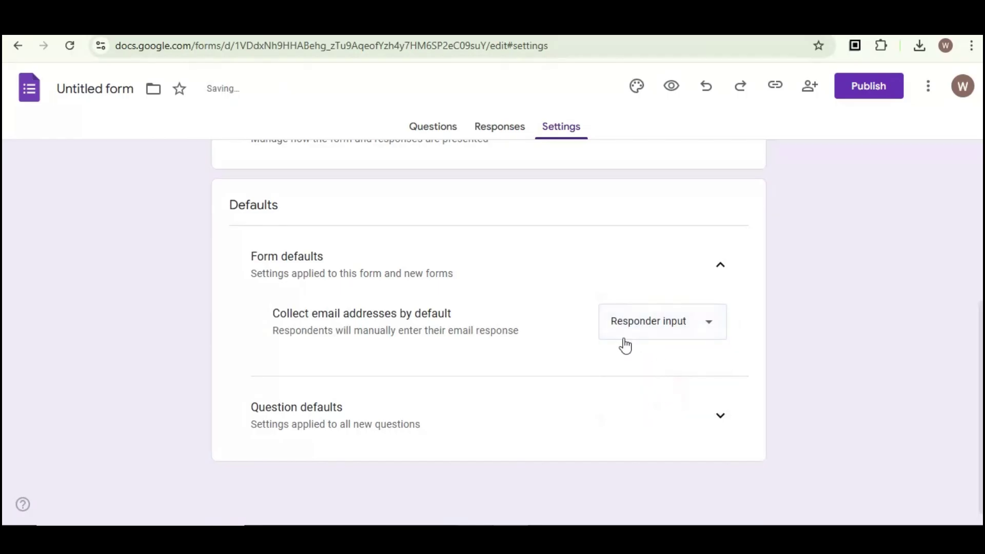
scroll(509, 153, up, 5)
click(499, 130)
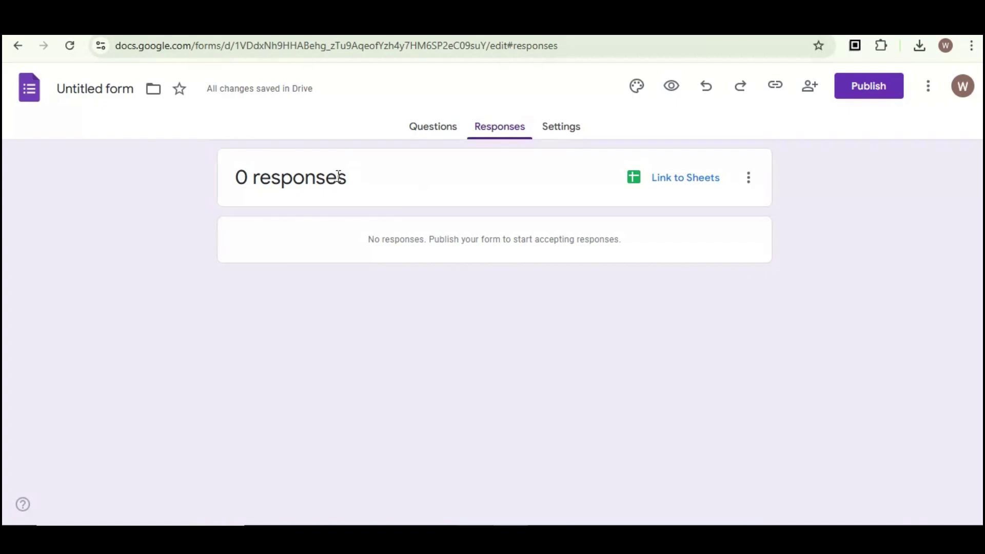
Turn the untitled question into a required short-answer question titled 'Full Name'
click(422, 127)
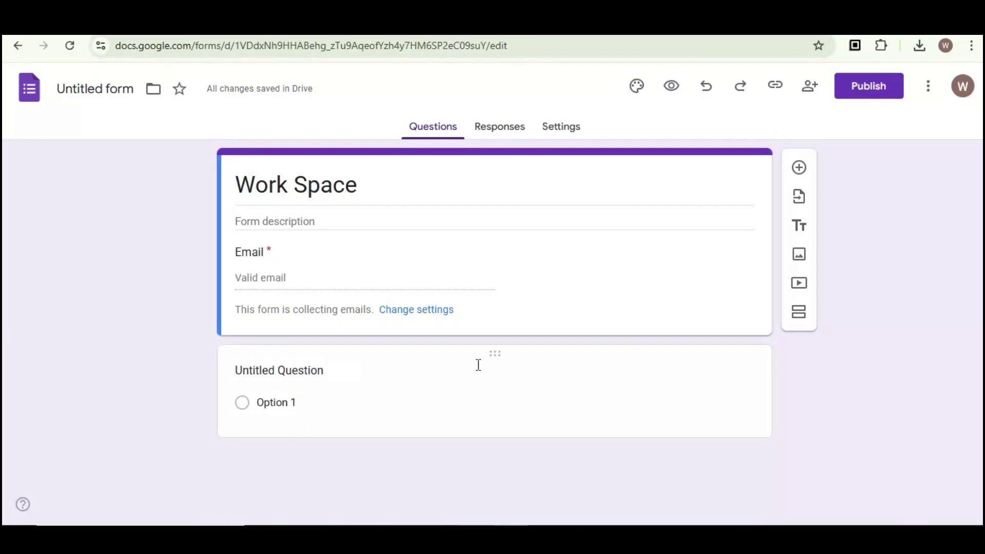
click(493, 354)
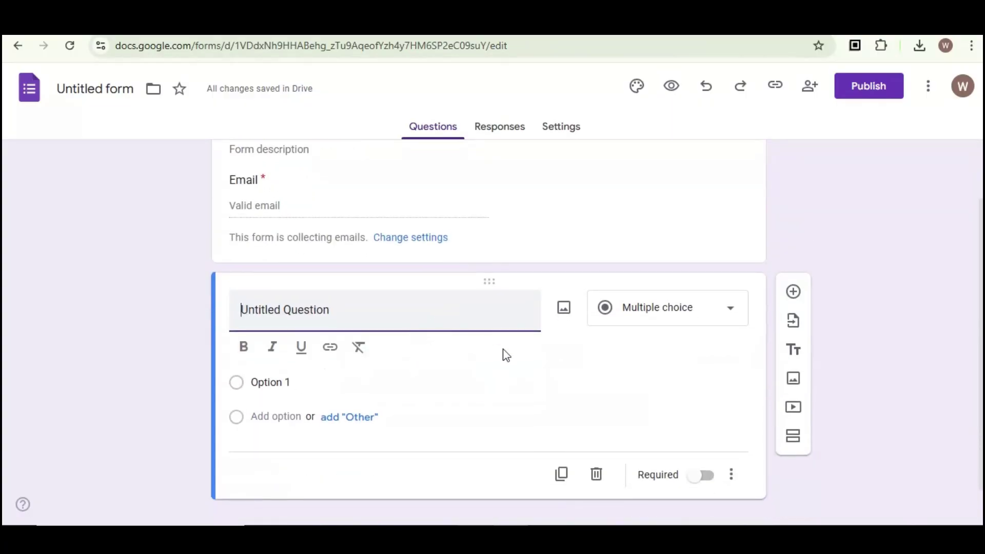
click(663, 309)
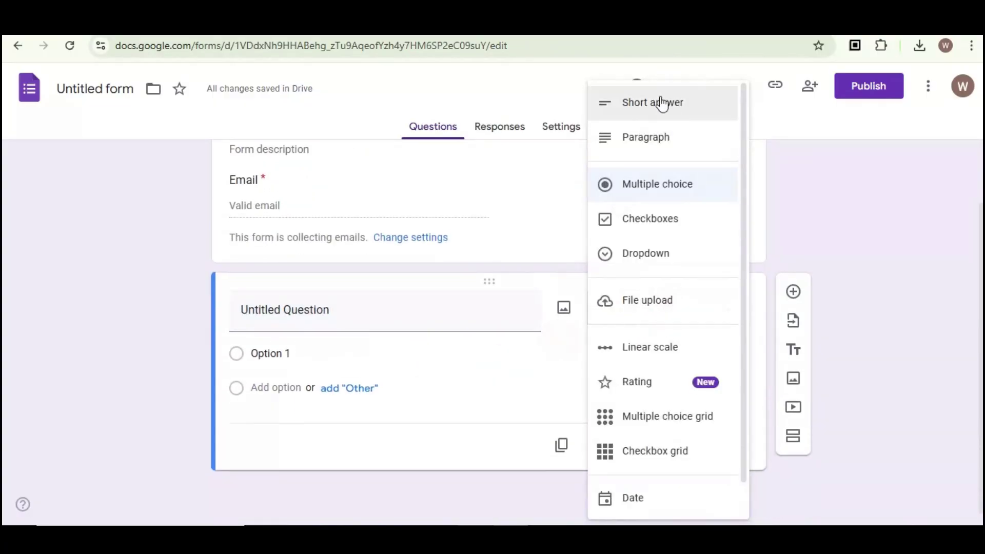
click(674, 104)
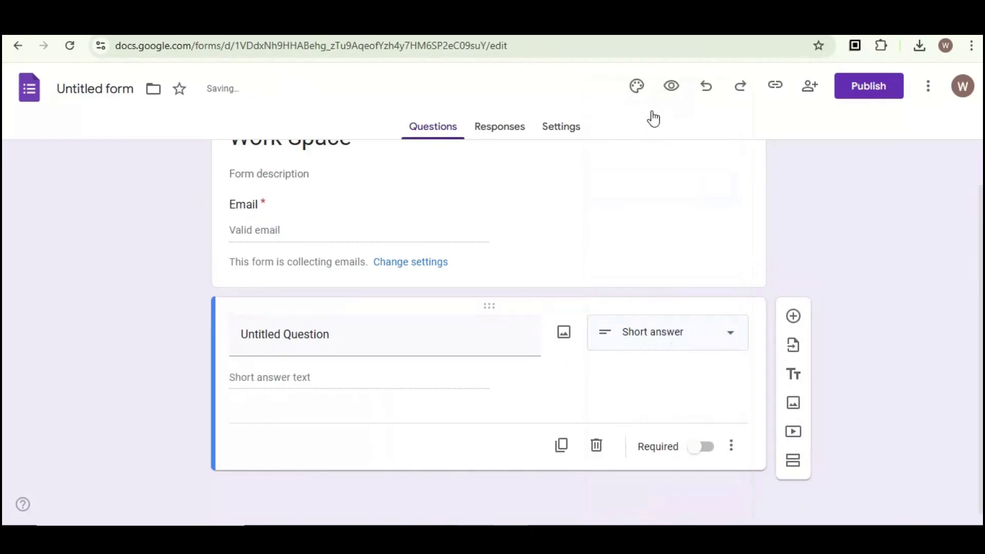
click(305, 341)
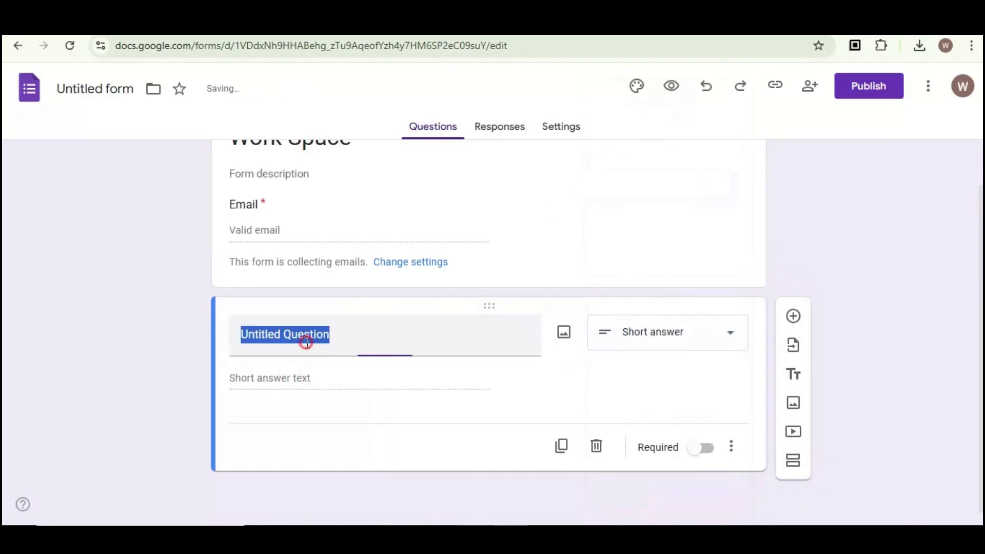
text(Full Name)
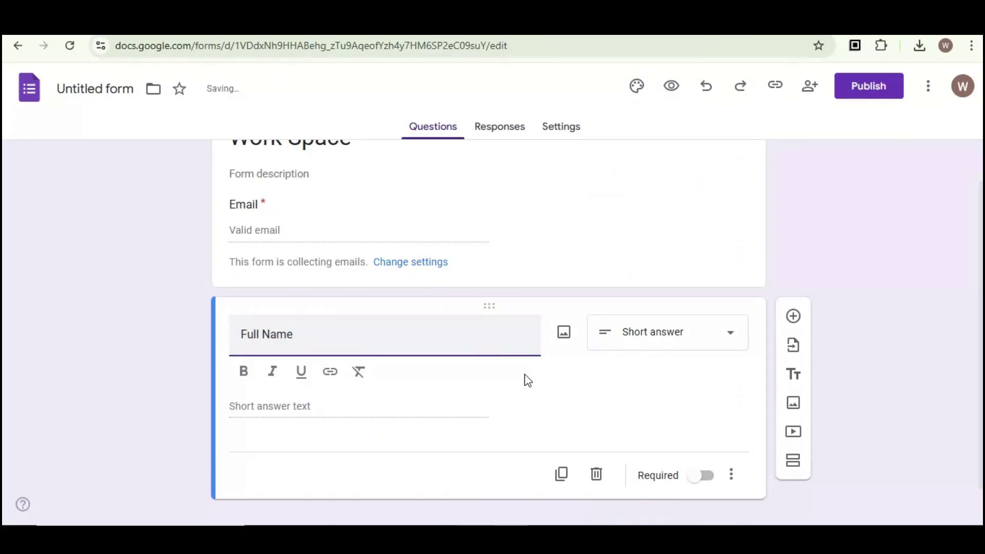
click(602, 372)
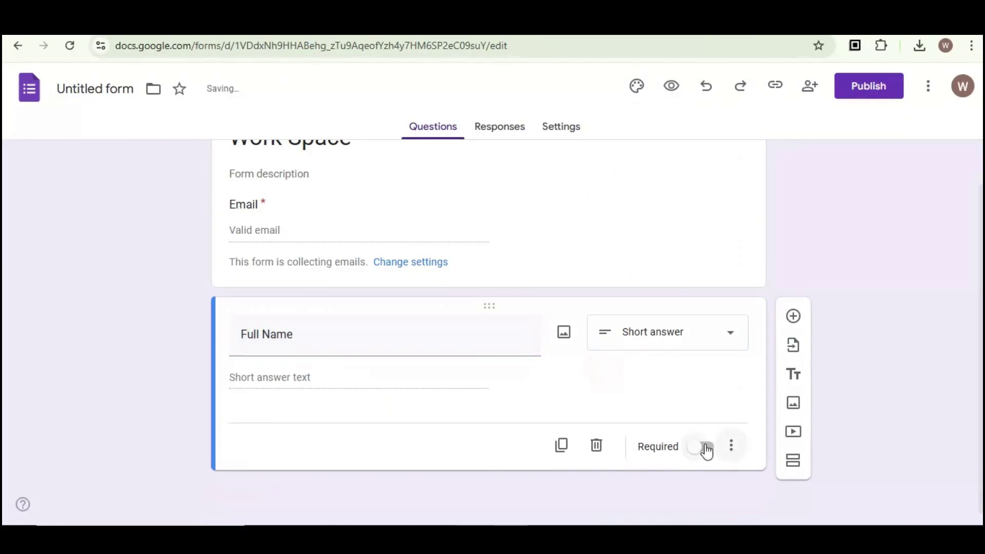
click(706, 449)
Link the responses to a new spreadsheet named 'Untitled form (Responses)'
click(496, 128)
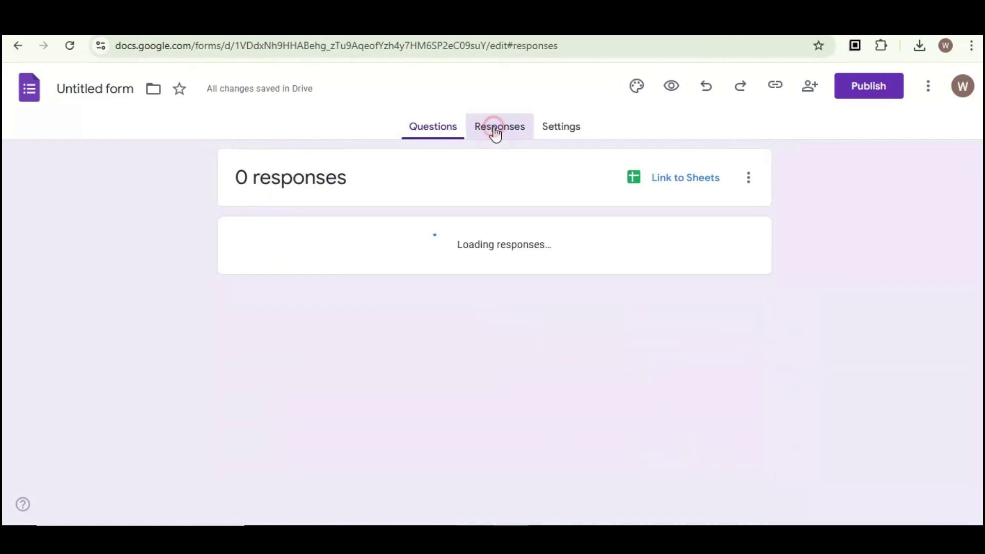
click(673, 183)
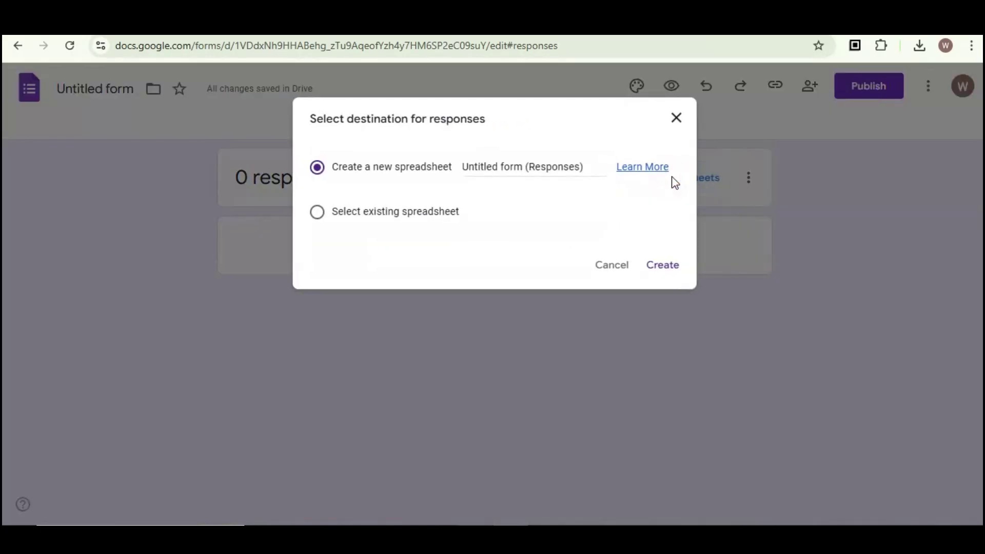
click(555, 164)
drag(582, 167, 522, 167)
click(664, 265)
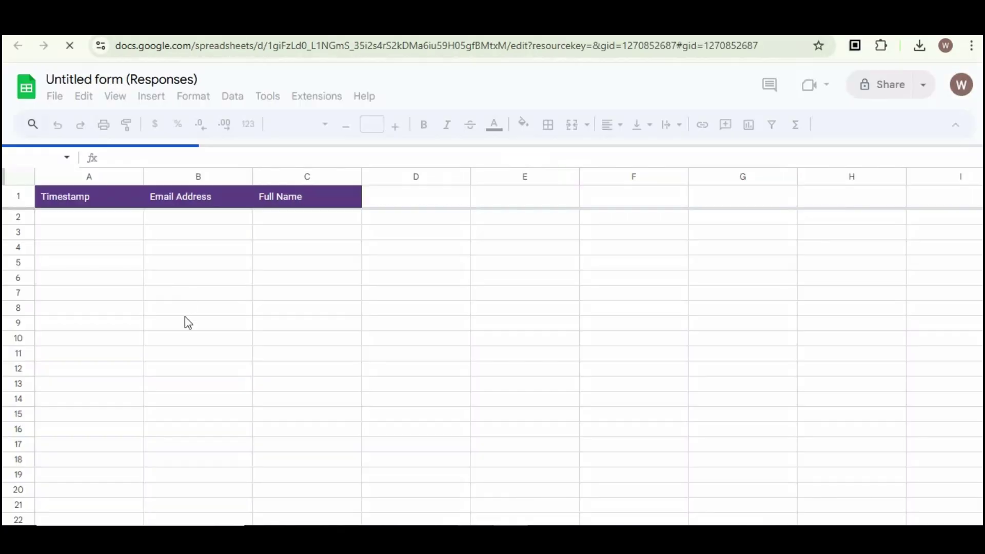
Check the Timestamp, Email Address and Full Name columns on Form Responses 1, then return to Forms
click(136, 264)
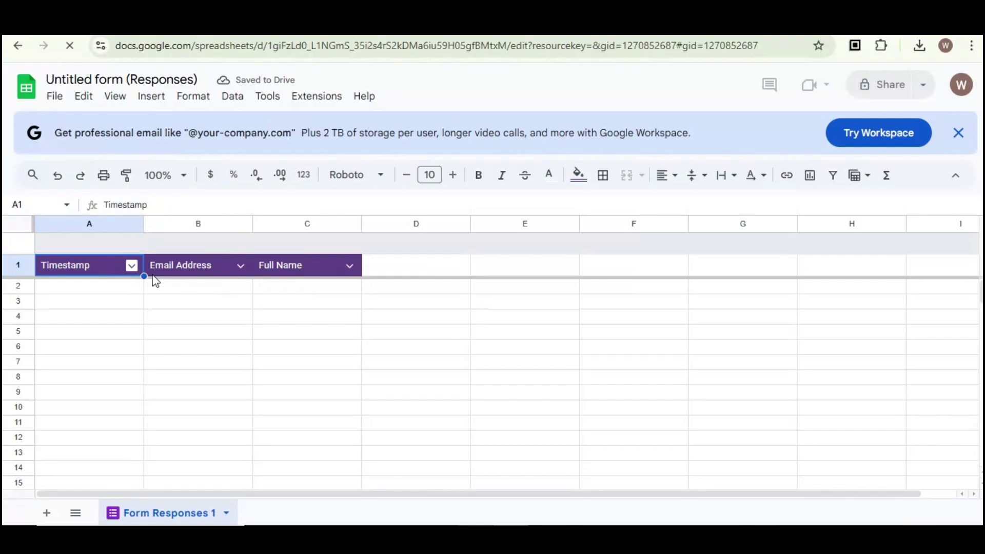
click(92, 312)
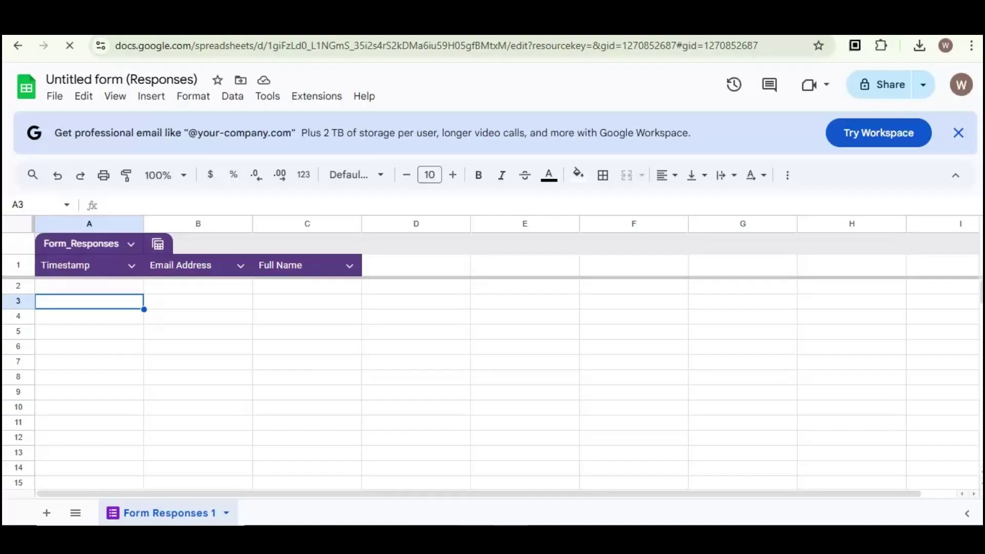
key(ctrl+shift+Tab)
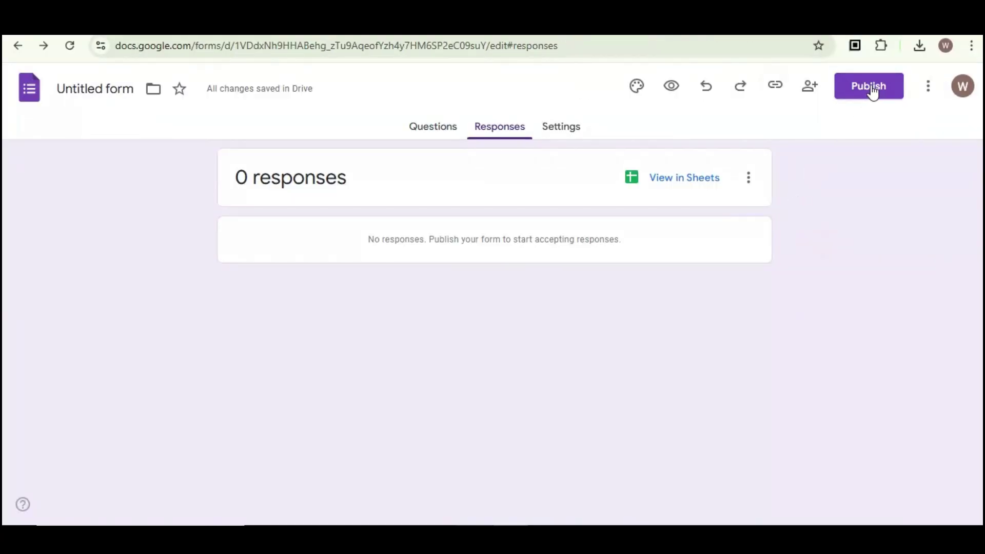
Publish the Work Space form to anyone with the link and copy its responder link
click(871, 87)
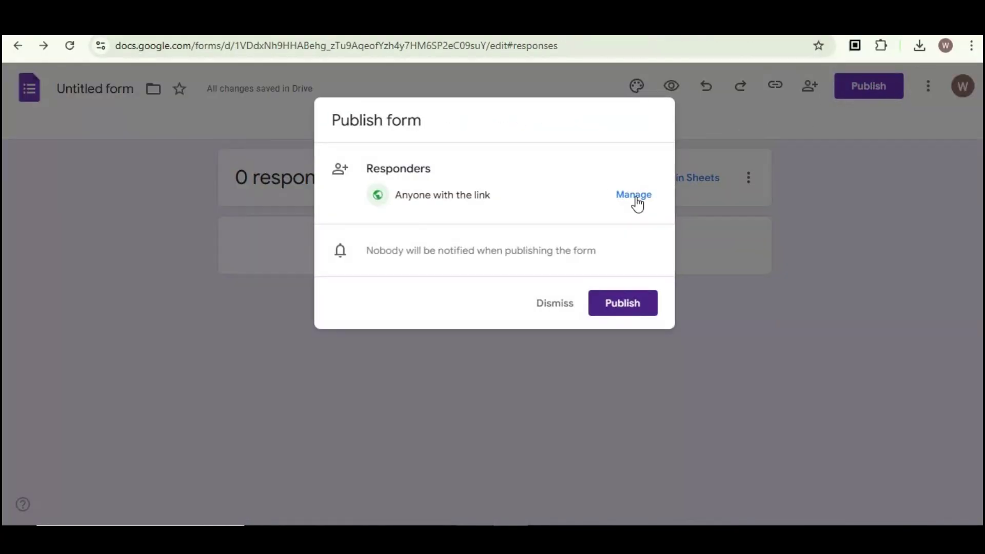
click(621, 307)
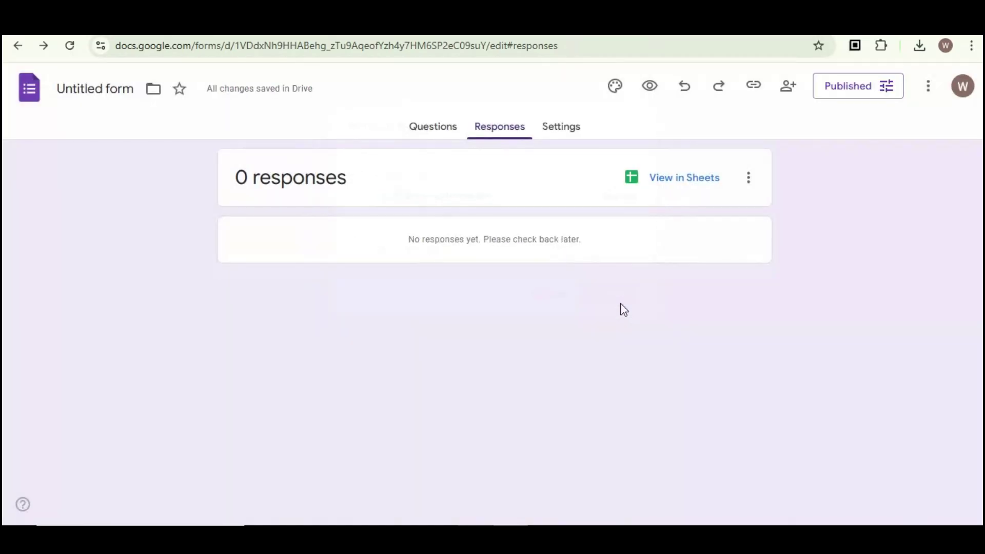
click(433, 133)
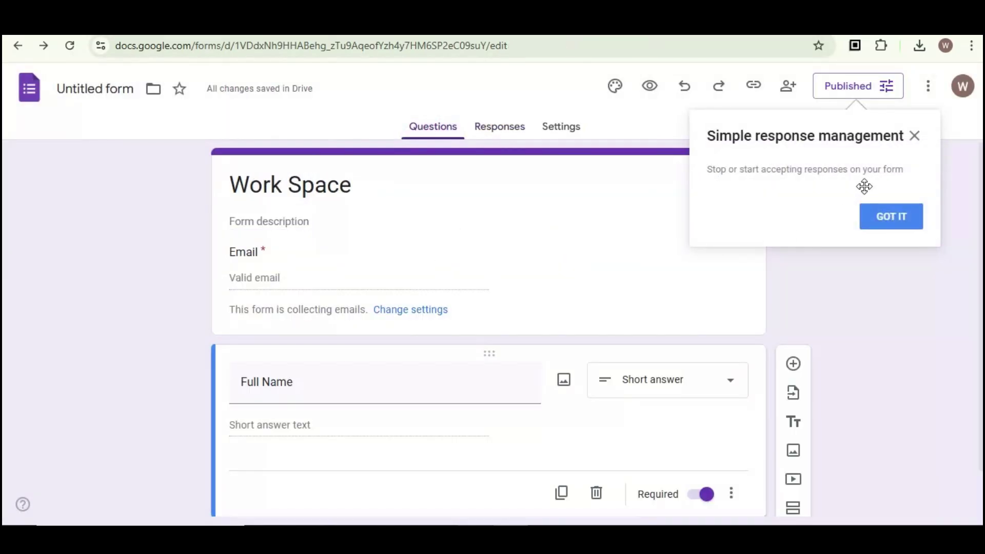
click(915, 137)
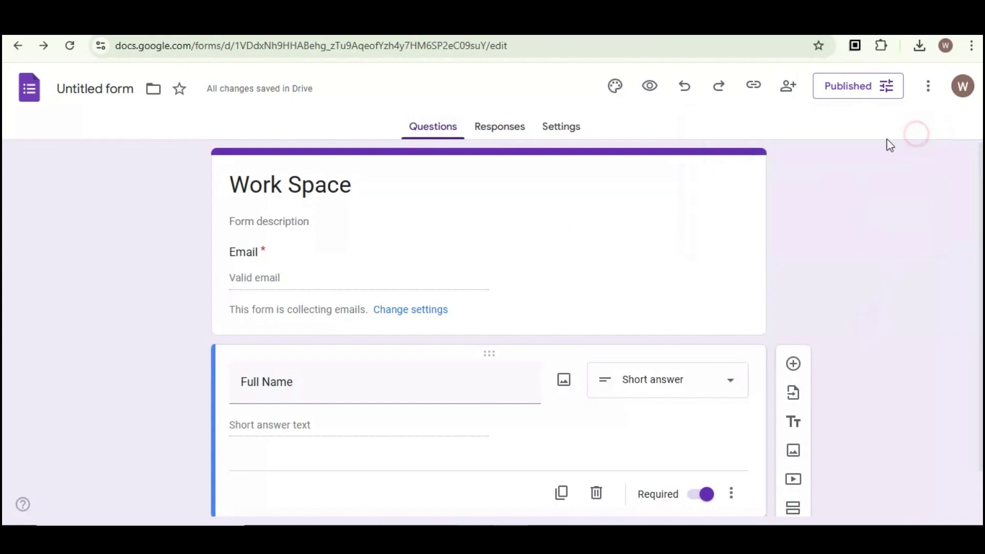
click(752, 88)
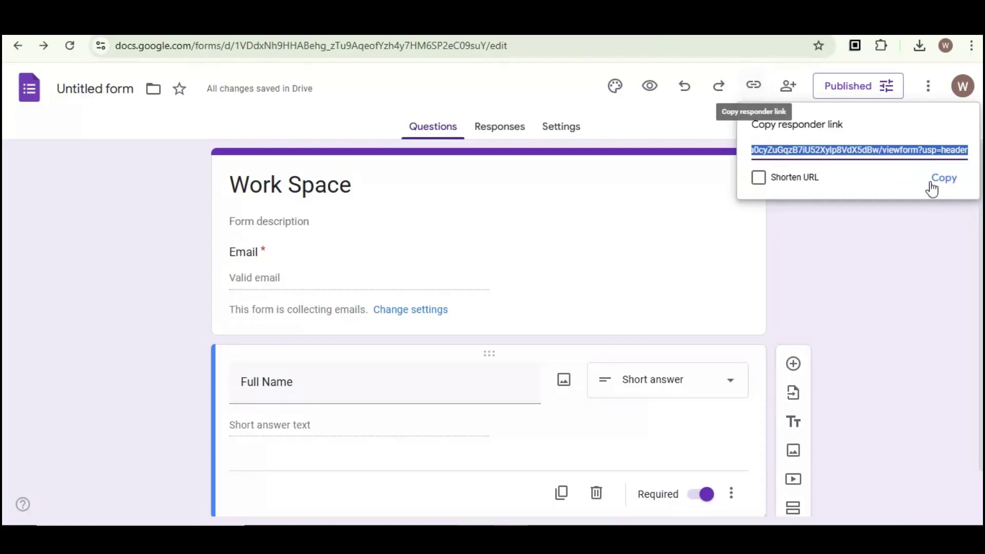
click(943, 180)
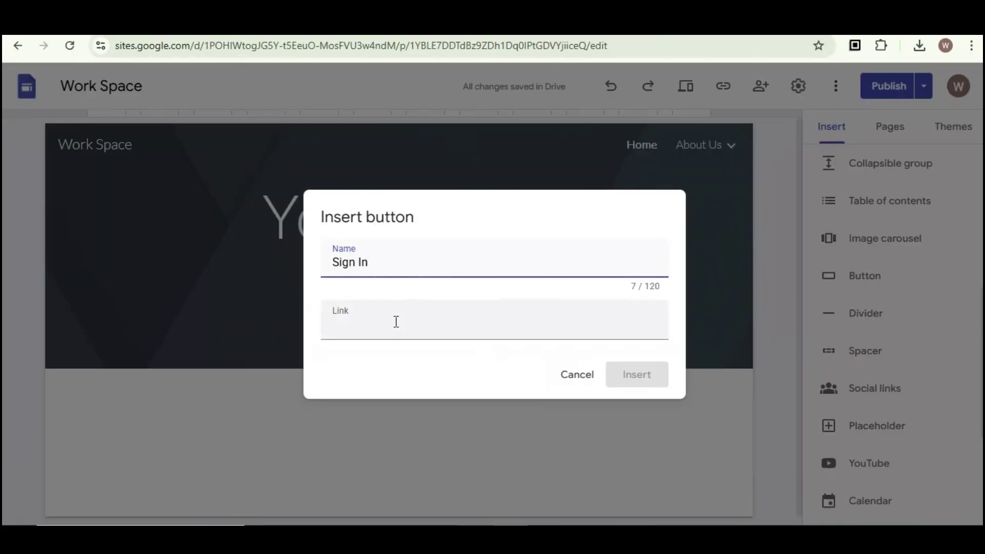
Paste the form link into the Sign In button, insert it, and try it in the publish review
click(386, 331)
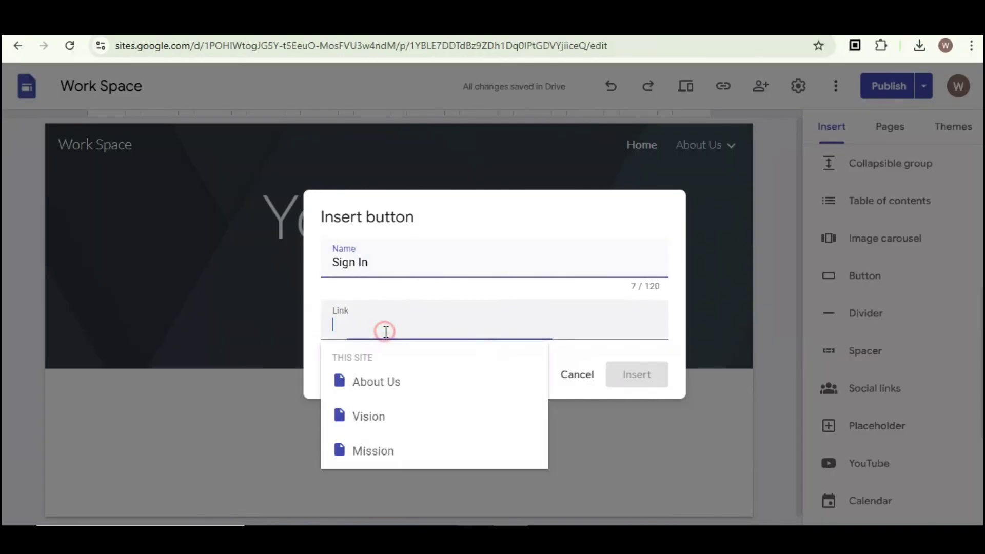
key(ctrl+v)
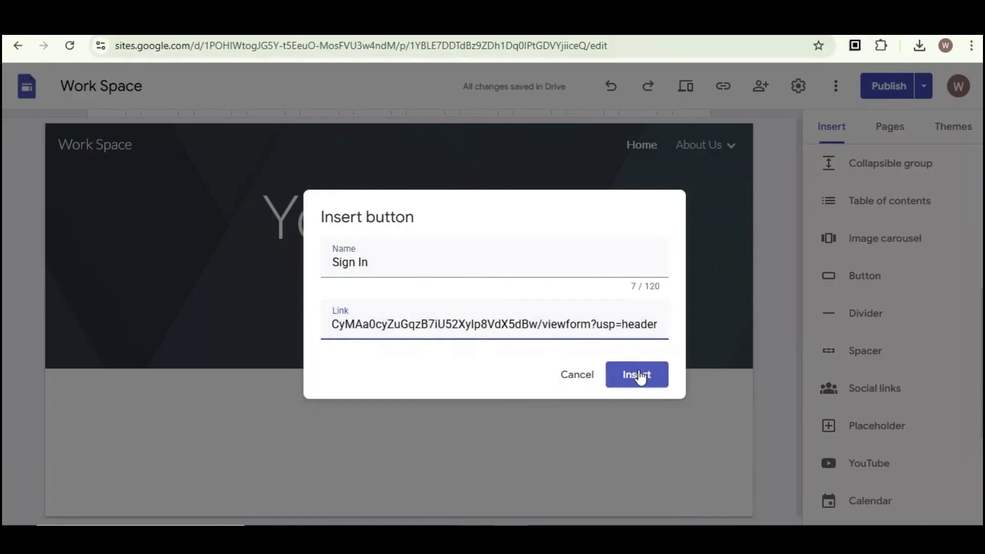
click(640, 377)
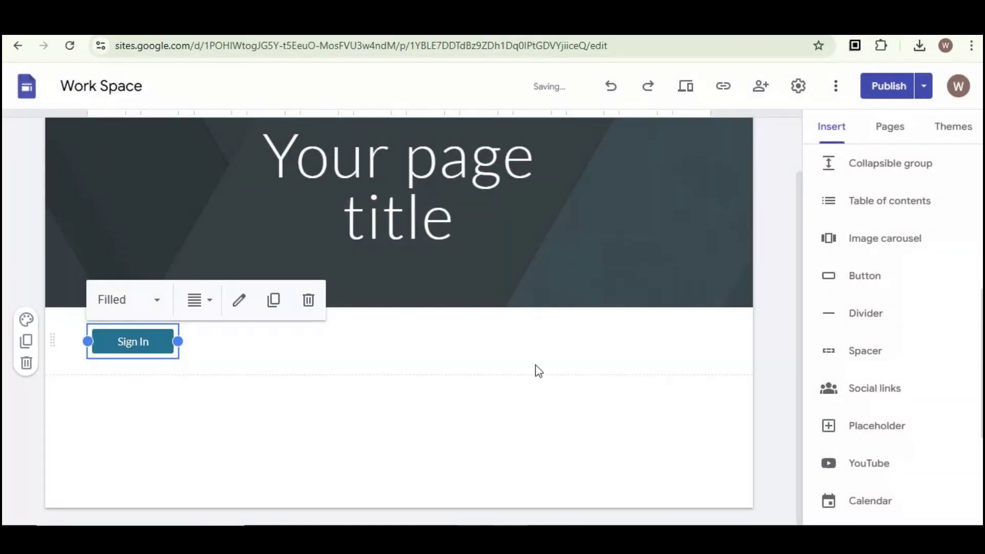
click(890, 86)
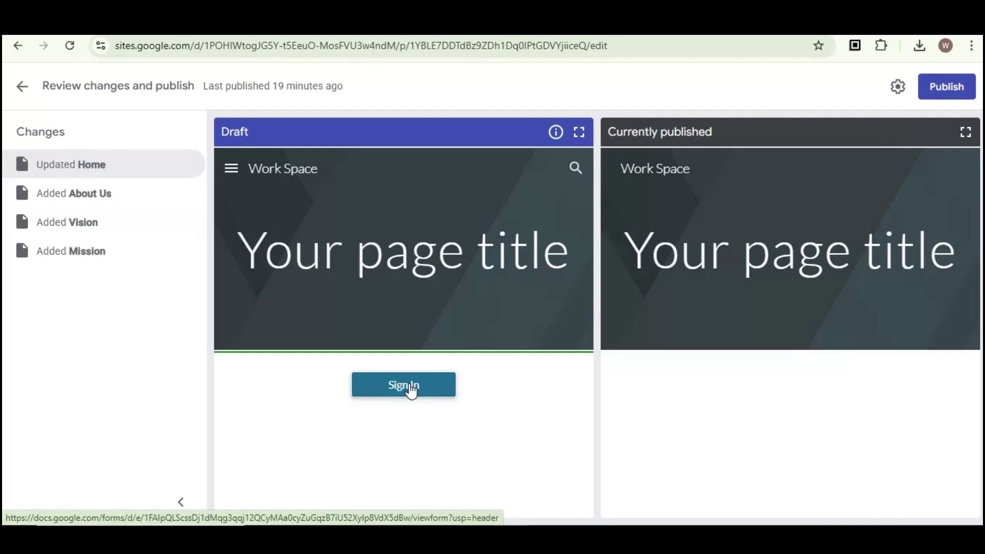
click(411, 389)
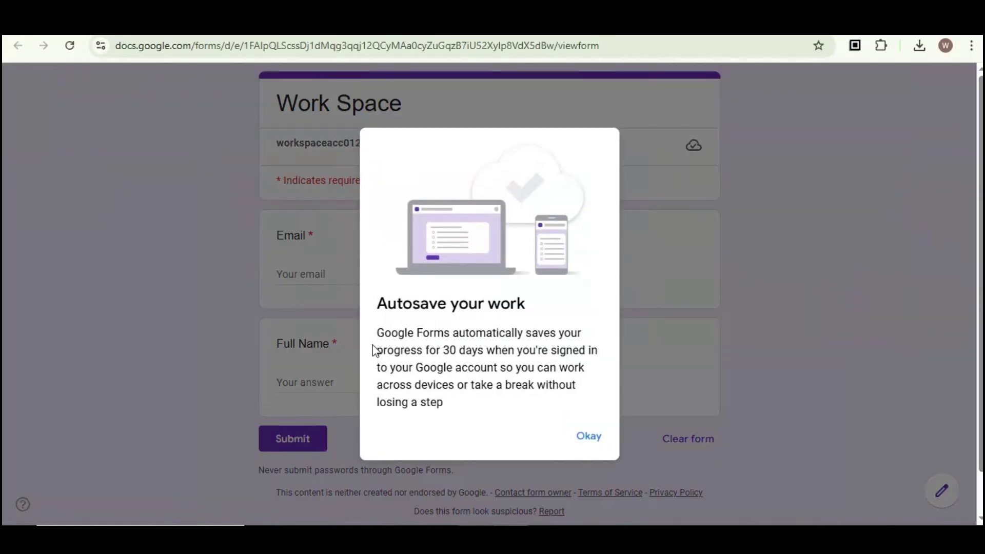
Submit a test response with an email address and 'work Space' as the full name
click(584, 438)
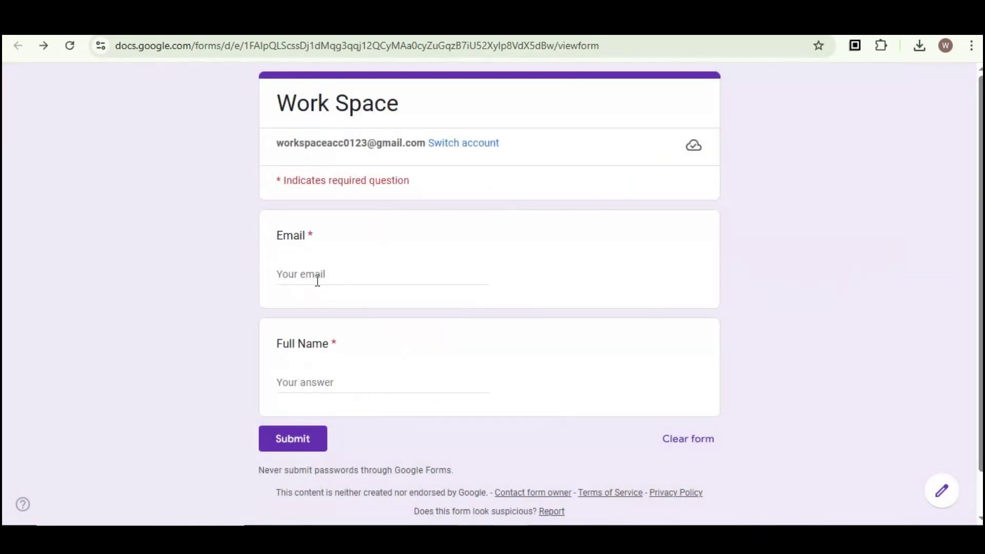
click(322, 273)
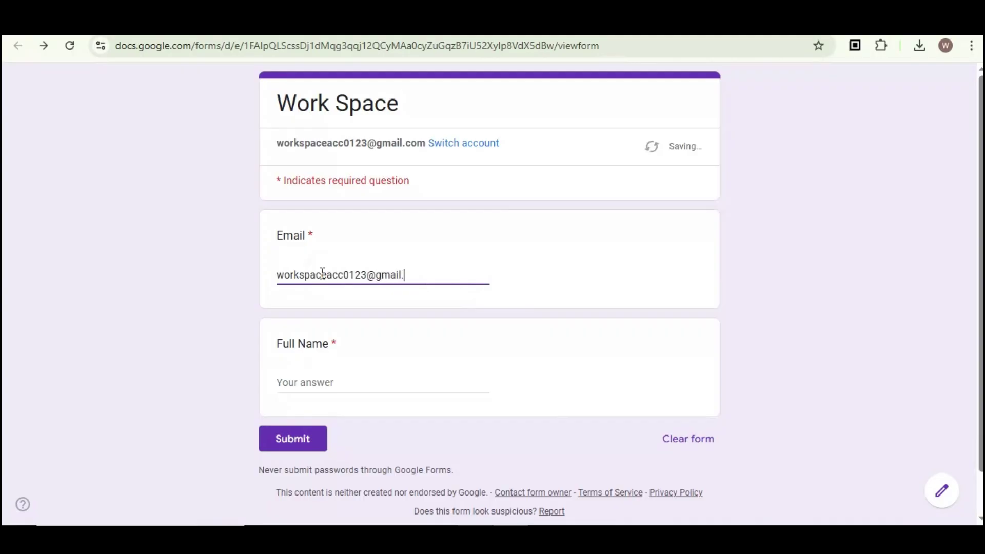
click(290, 381)
text(work Space)
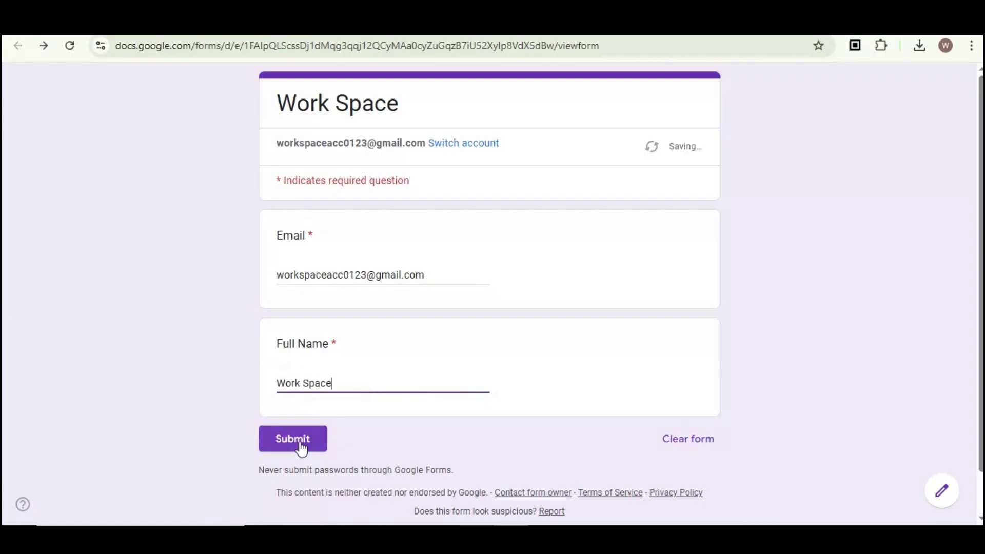
click(301, 448)
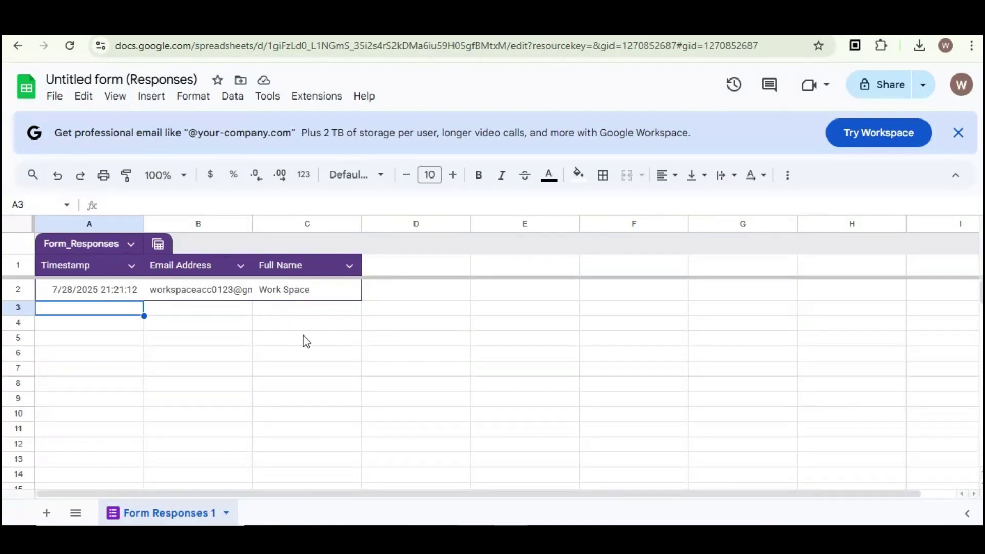
Zoom in on the responses spreadsheet to check the new timestamped row 2
click(286, 339)
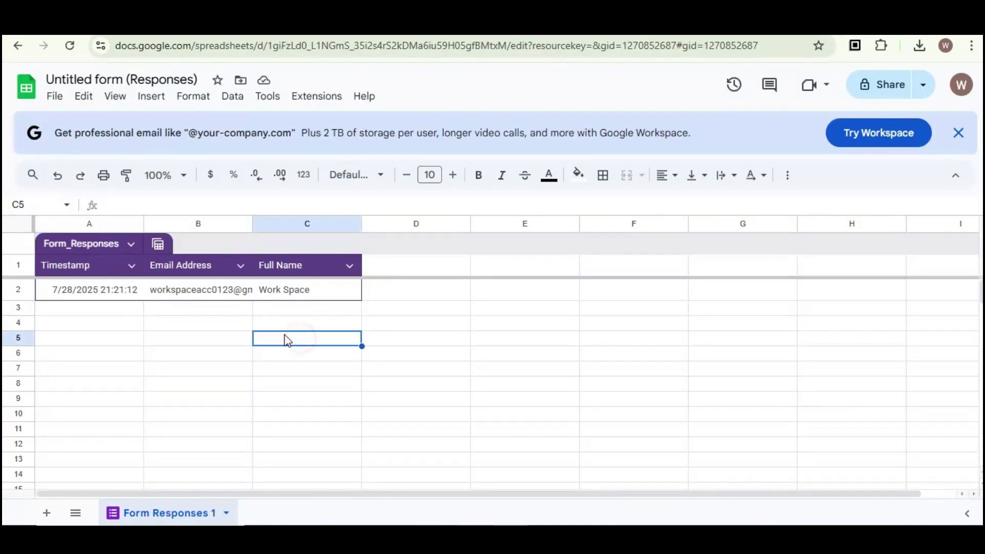
key(ctrl+plus)
key(ctrl+plus)
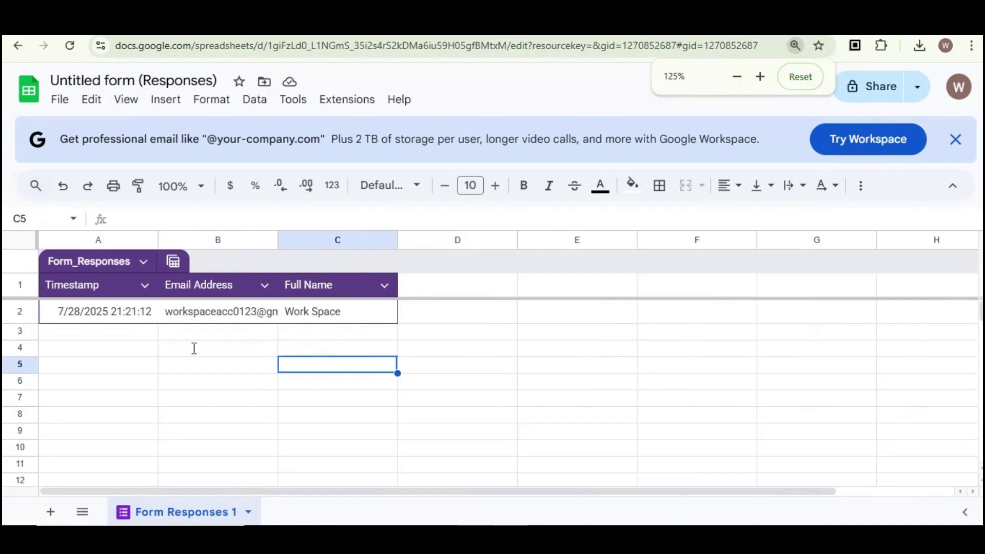